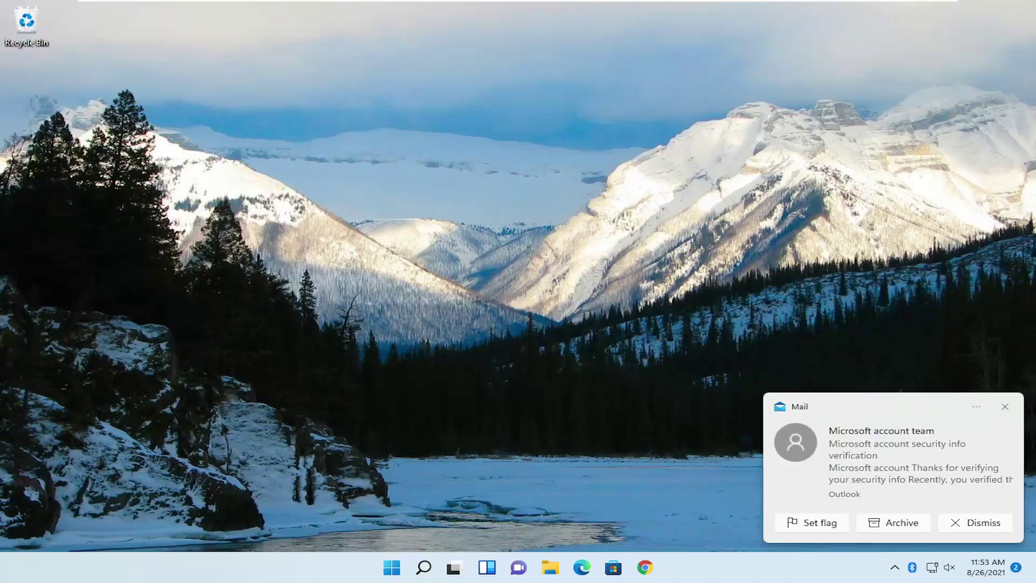
# Step: Dismiss both Mail toast notifications on the Windows desktop
pyautogui.click(1005, 407)
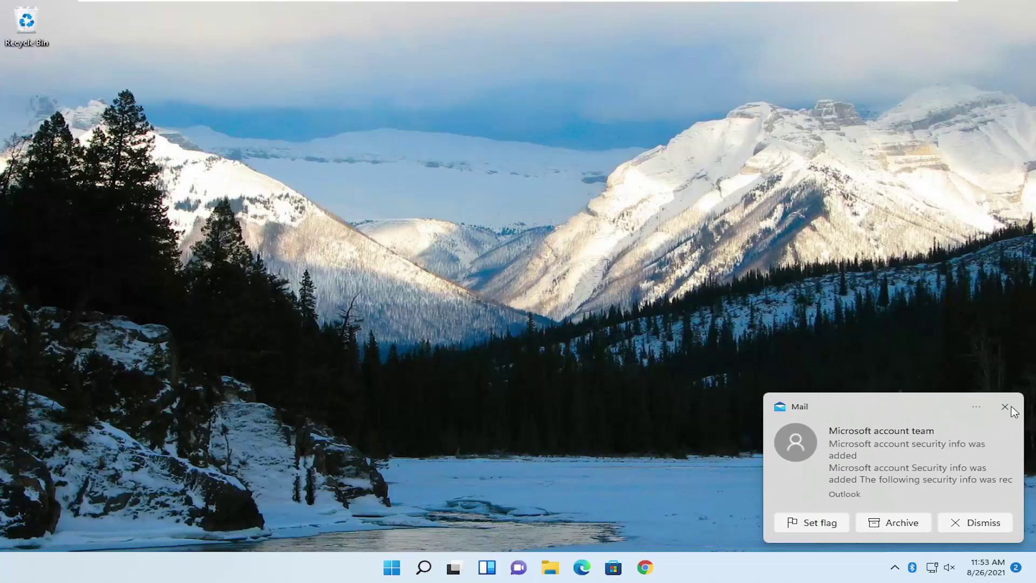
pyautogui.click(1006, 407)
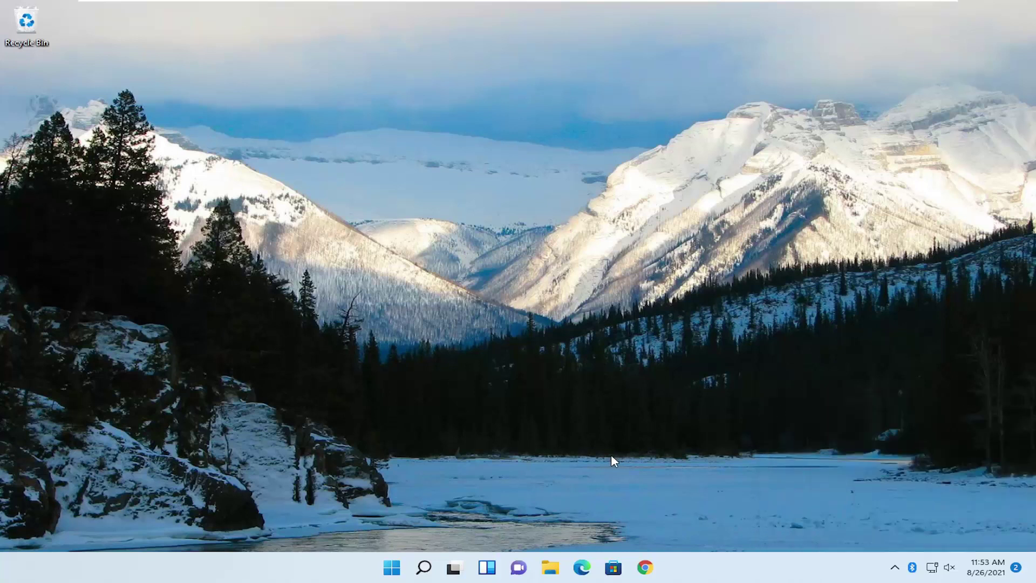
# Step: Open Chrome and run a Google search for 'fortnite'
pyautogui.click(645, 568)
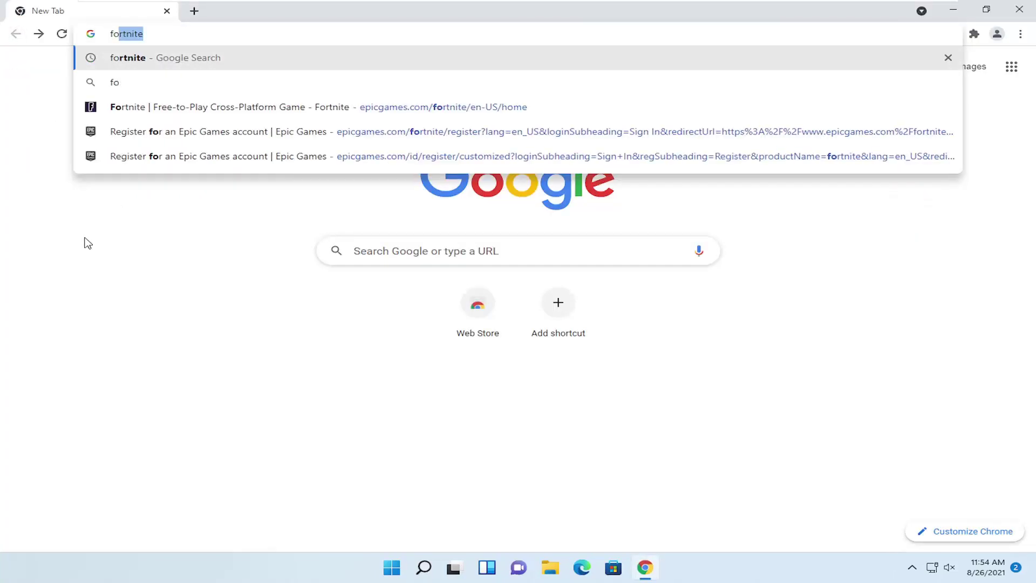
pyautogui.press('Return')
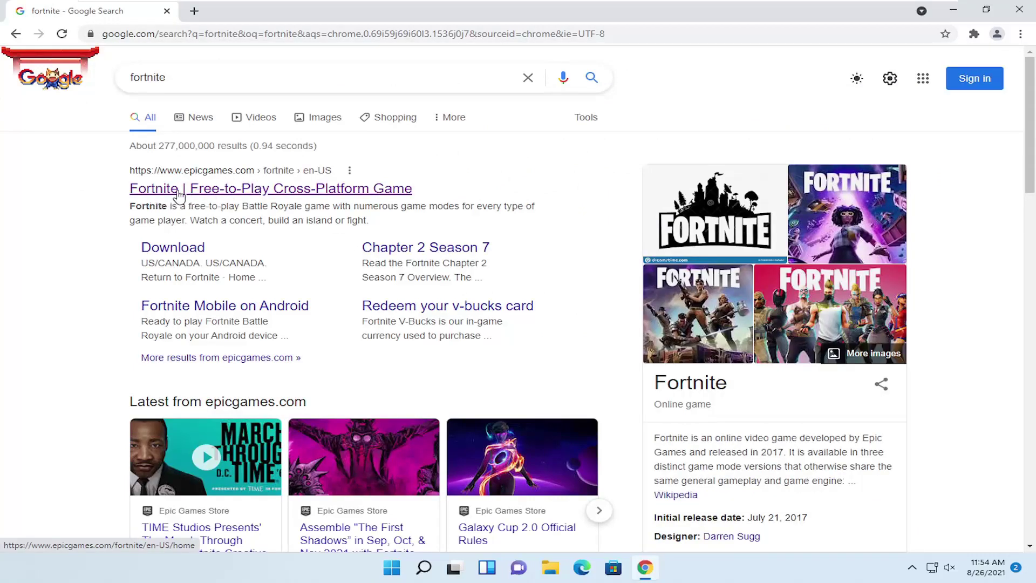
# Step: Open the official Fortnite site and choose the PC download, reaching Epic's sign-up page
pyautogui.click(175, 193)
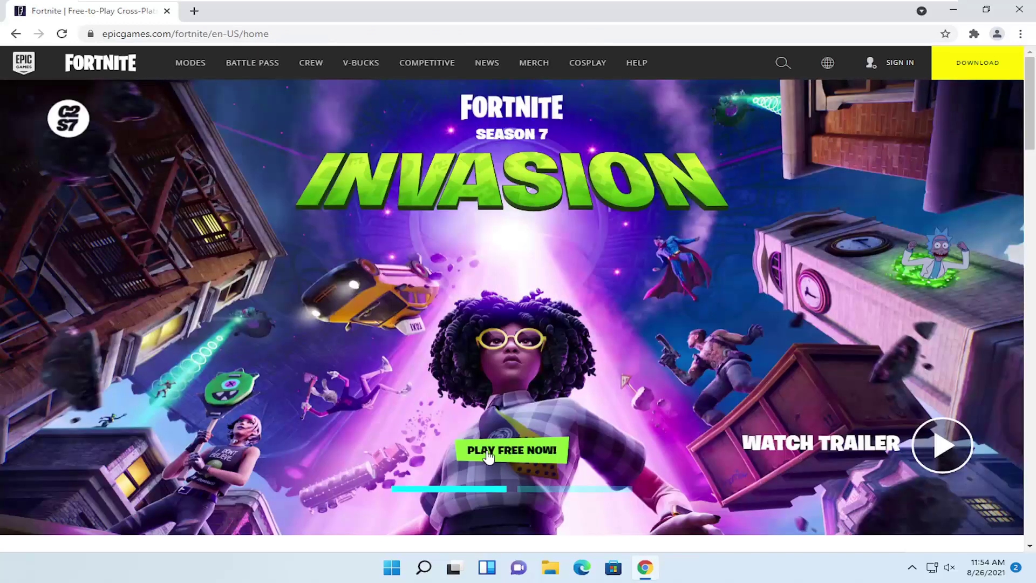
pyautogui.click(968, 70)
pyautogui.click(454, 447)
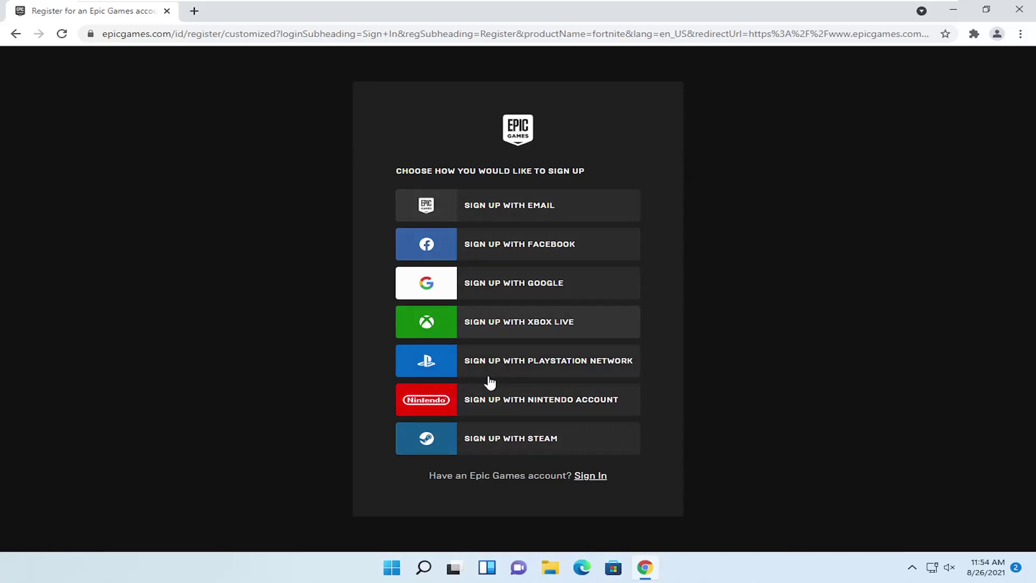
# Step: Search 'fortnite filehippo' in a new tab and return to those results
pyautogui.click(193, 10)
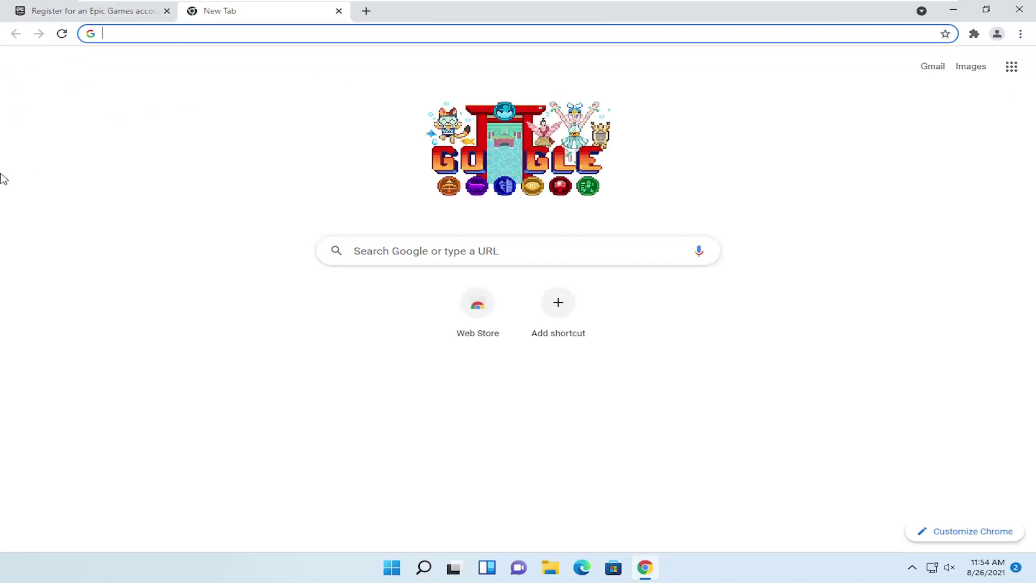
pyautogui.write('fo')
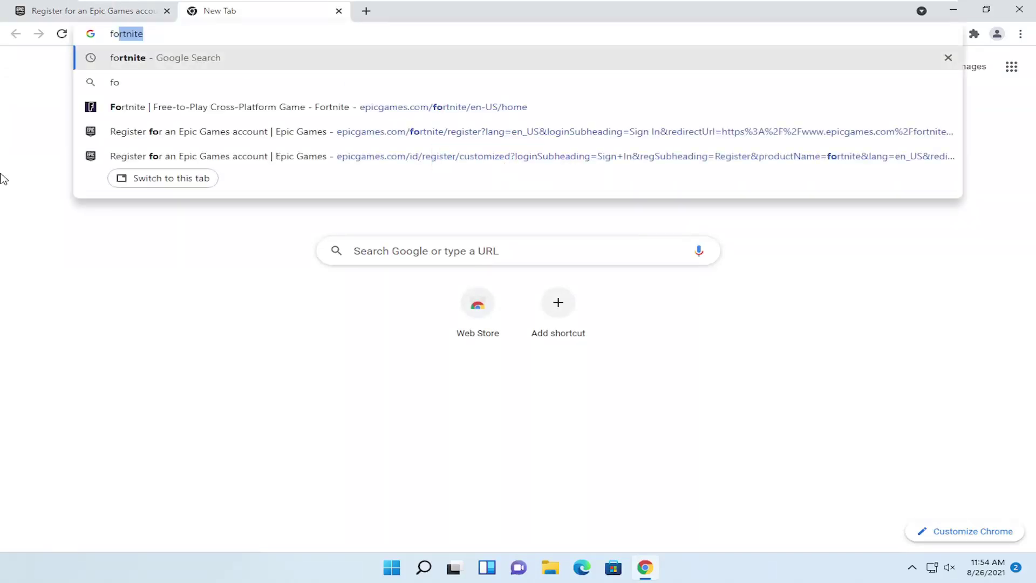
pyautogui.write('rtnite filehipp')
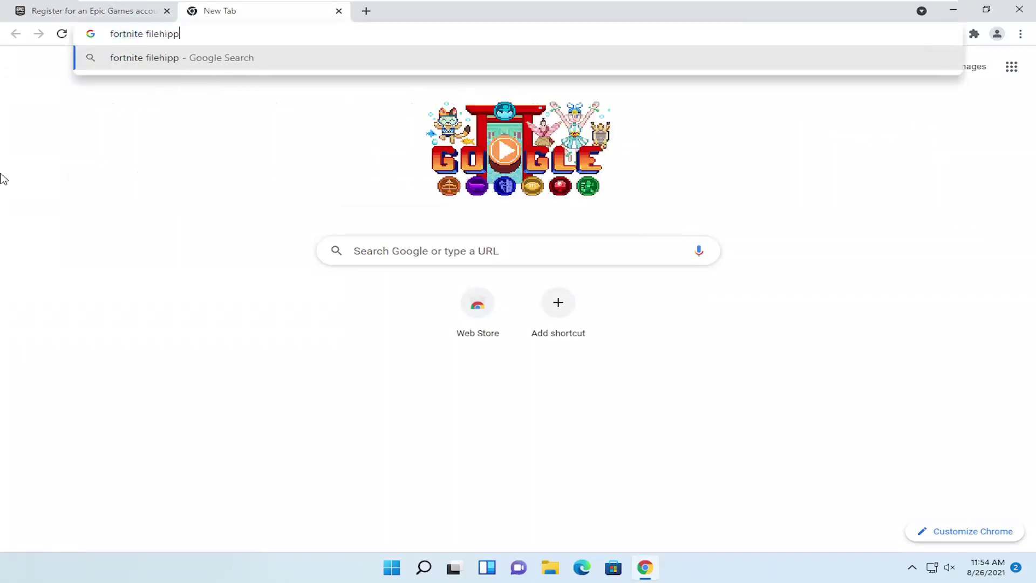
pyautogui.write('o')
pyautogui.press('Return')
pyautogui.hotkey('ctrl', 'Tab')
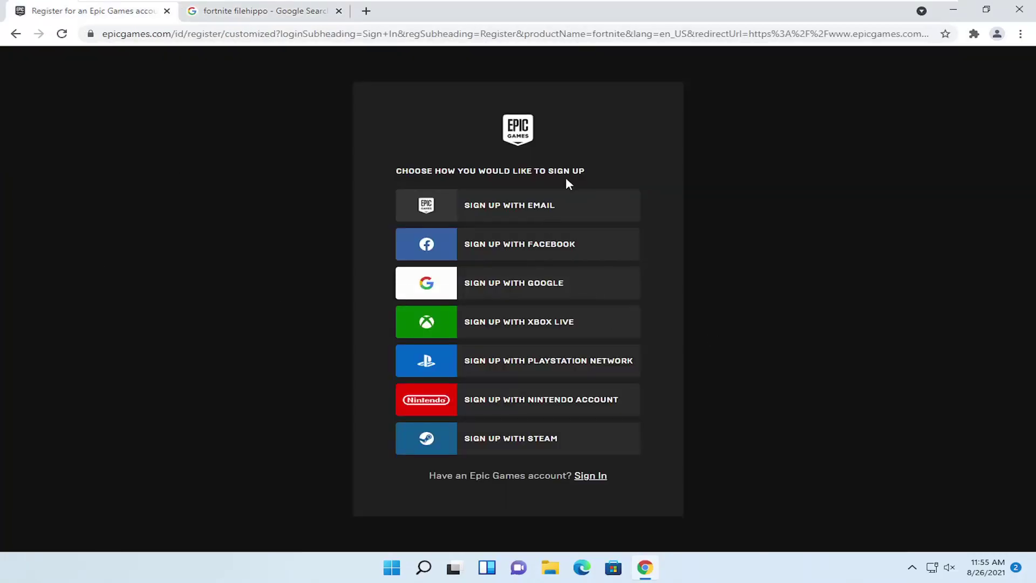
pyautogui.click(288, 10)
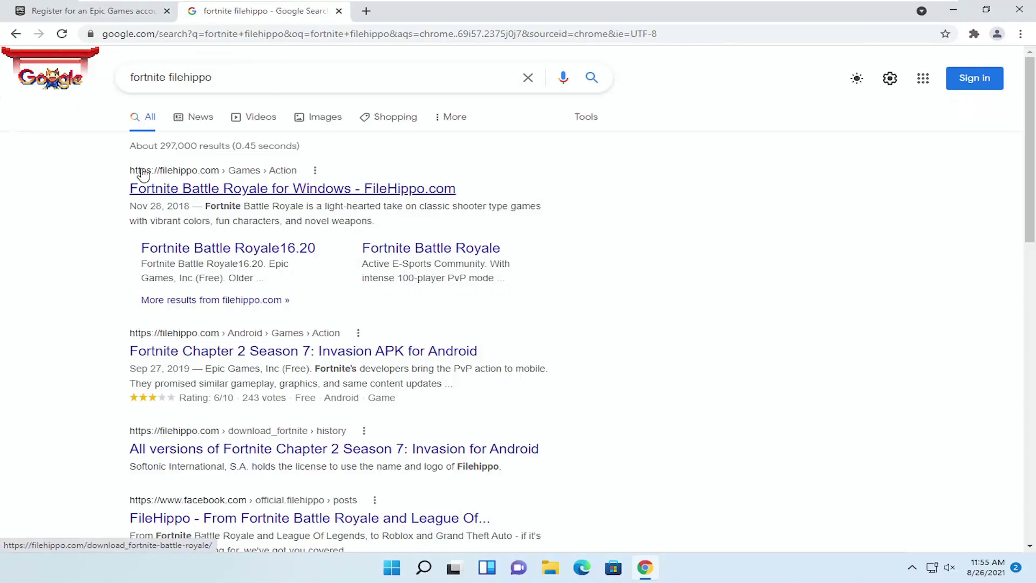
# Step: Download the Epic Games Launcher .msi from FileHippo, declining the antivirus offer, and run it
pyautogui.click(187, 188)
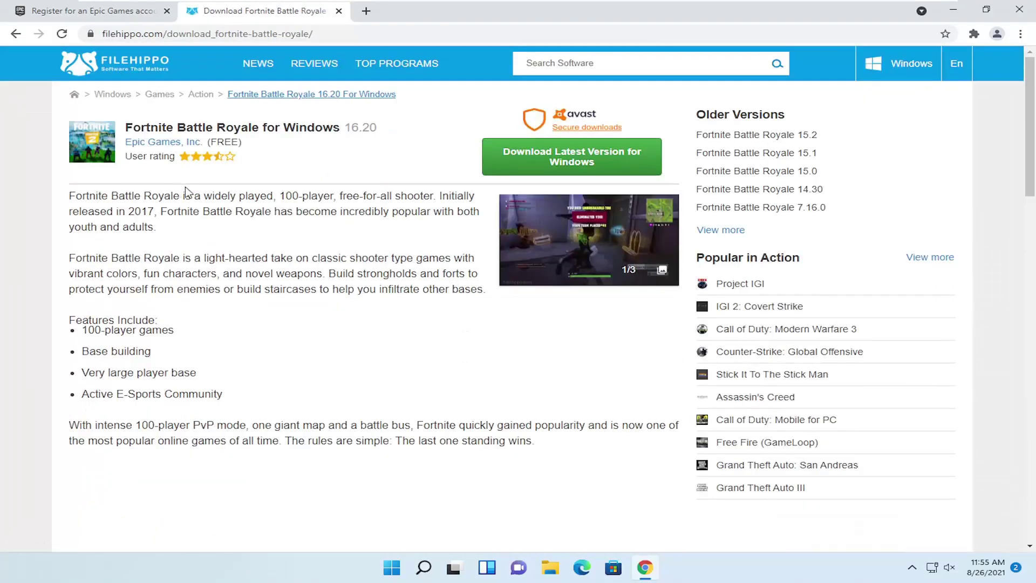
pyautogui.click(553, 163)
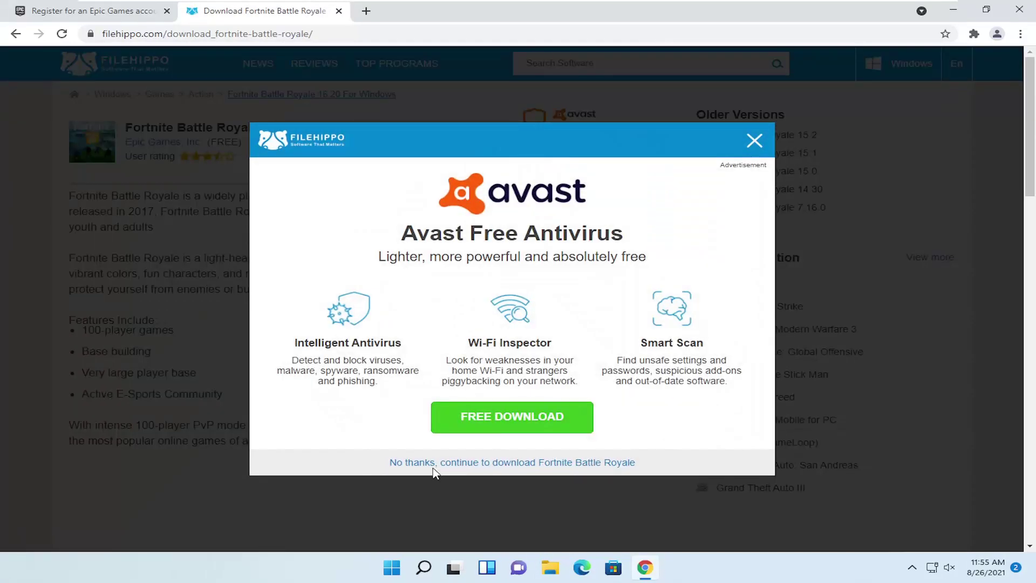
pyautogui.click(599, 462)
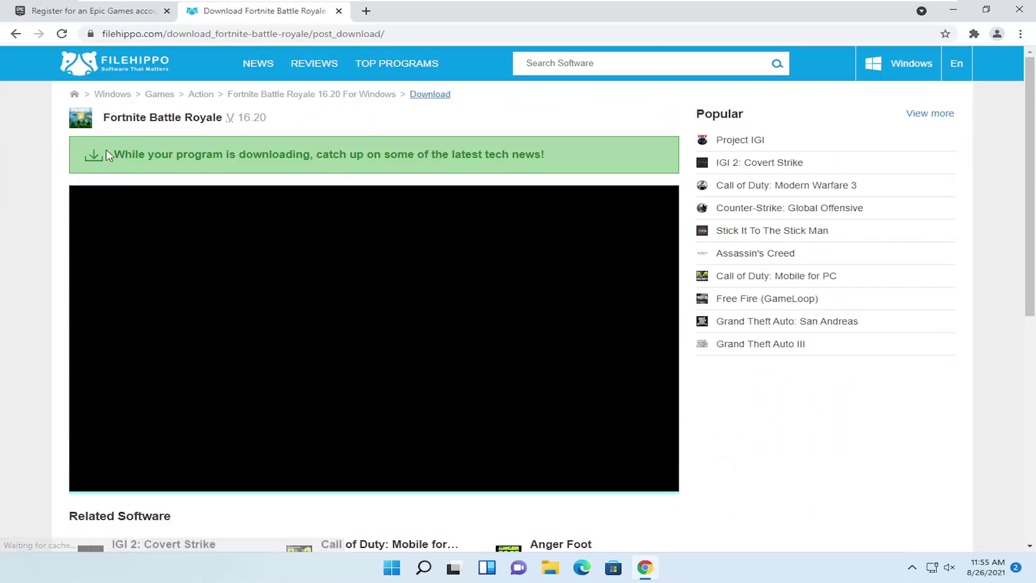
pyautogui.scroll(-2, 45, 434)
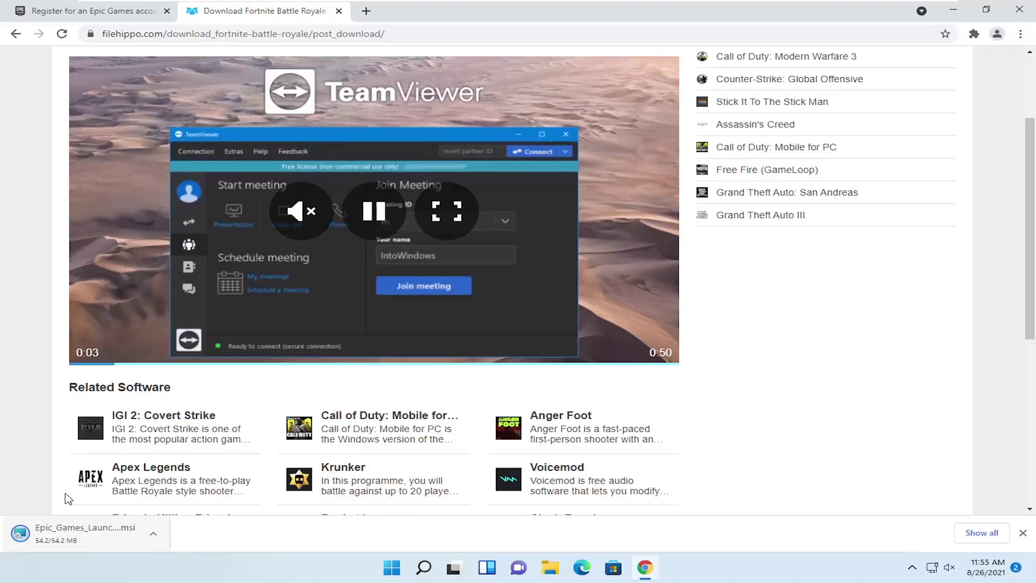
pyautogui.scroll(3, 44, 453)
pyautogui.click(74, 533)
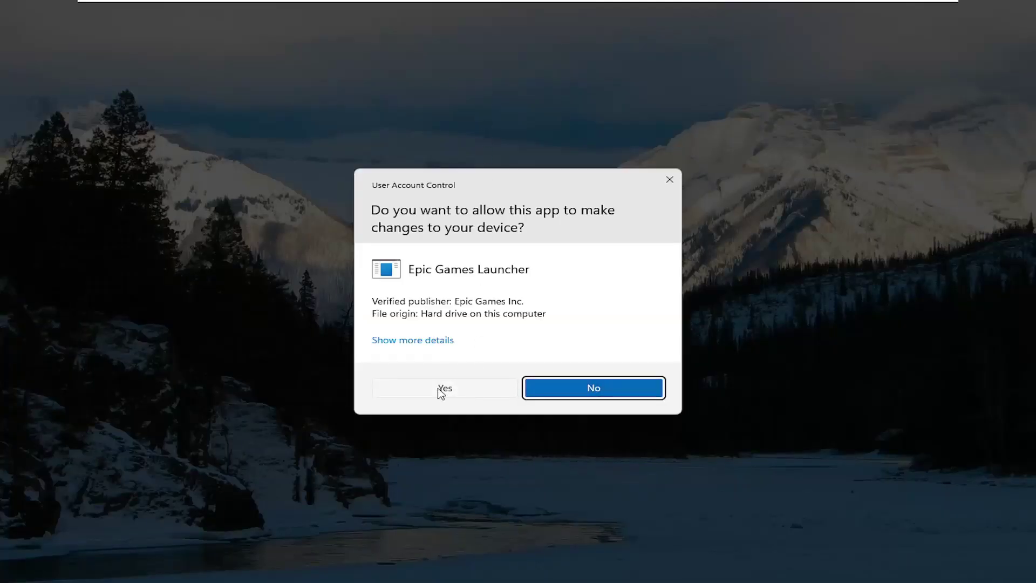
# Step: Approve the User Account Control prompt for Epic Games Launcher
pyautogui.click(430, 392)
# Step: Approve the Epic Online Services UAC prompt and let its configuration run
pyautogui.click(445, 388)
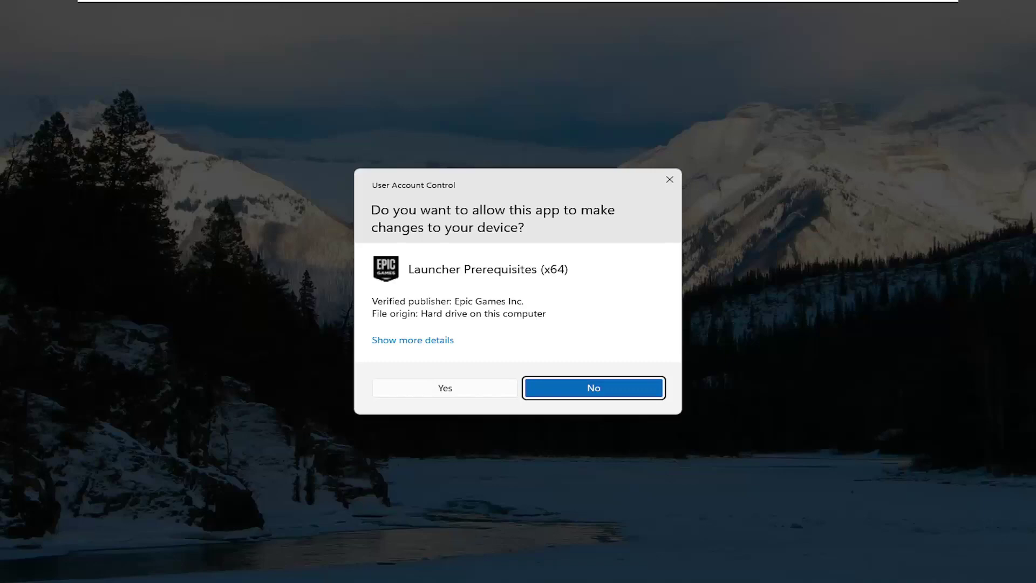
# Step: Approve the Launcher Prerequisites (x64) UAC prompt and wait for the sign-in window
pyautogui.click(445, 388)
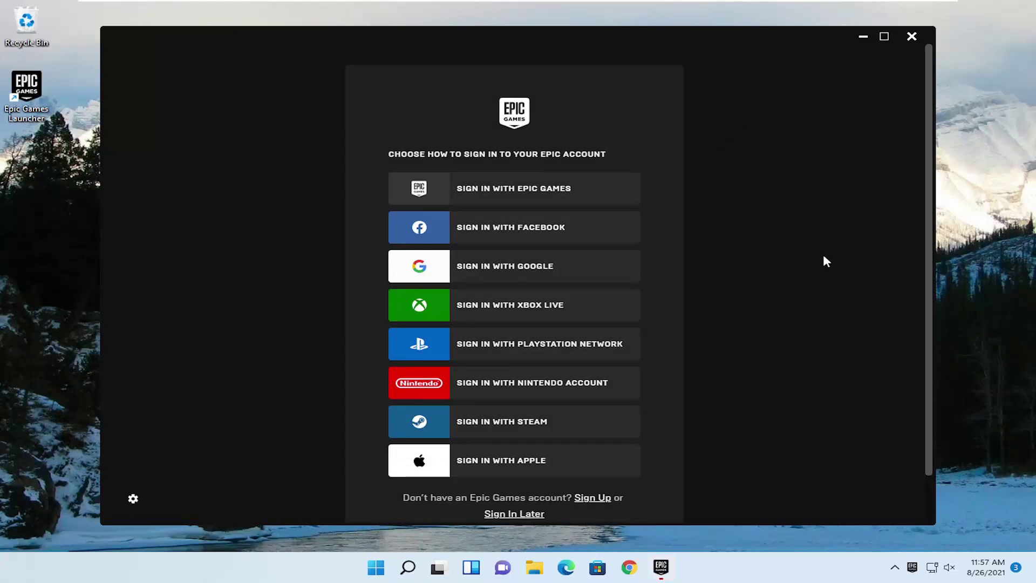
pyautogui.scroll(-2, 840, 175)
# Step: Move and close the launcher sign-in window, then dismiss the startup notification
pyautogui.moveTo(411, 34); pyautogui.dragTo(427, 22)
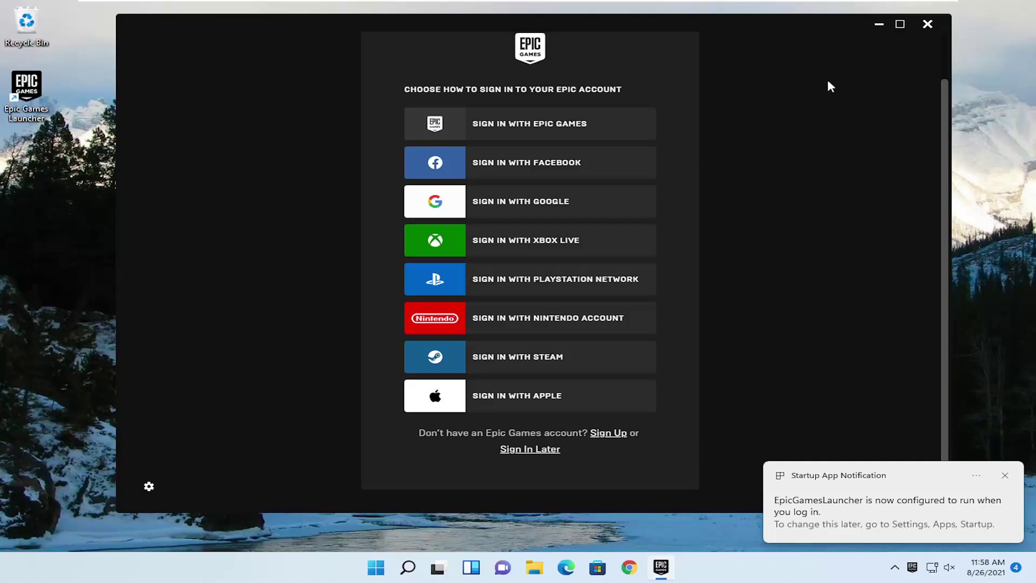
pyautogui.click(928, 25)
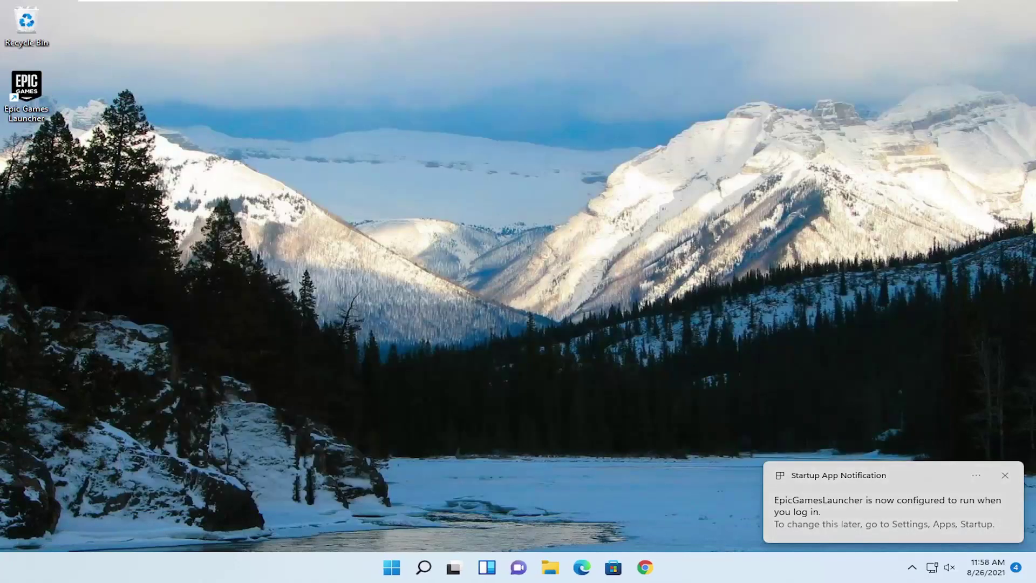
pyautogui.click(1005, 476)
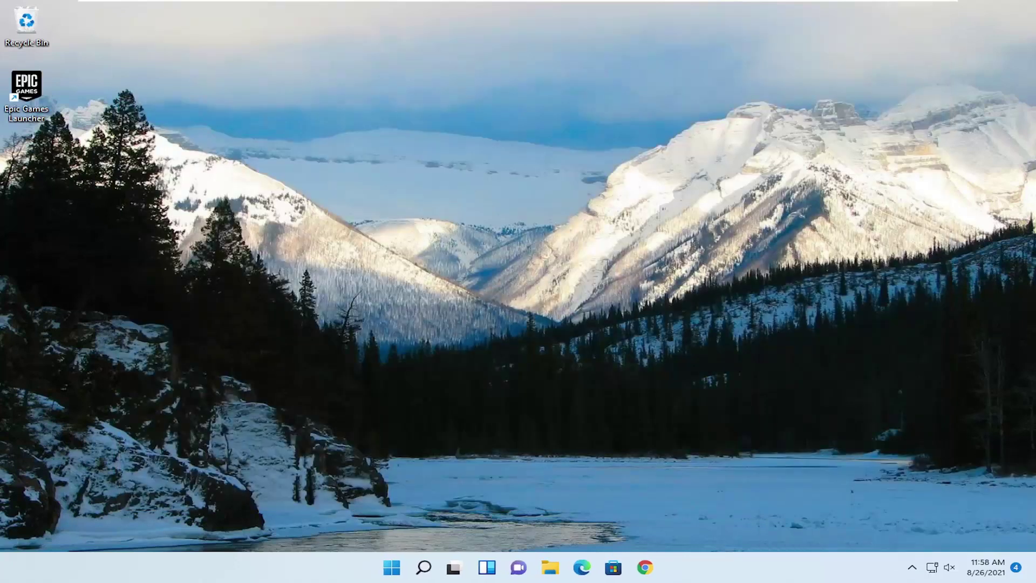